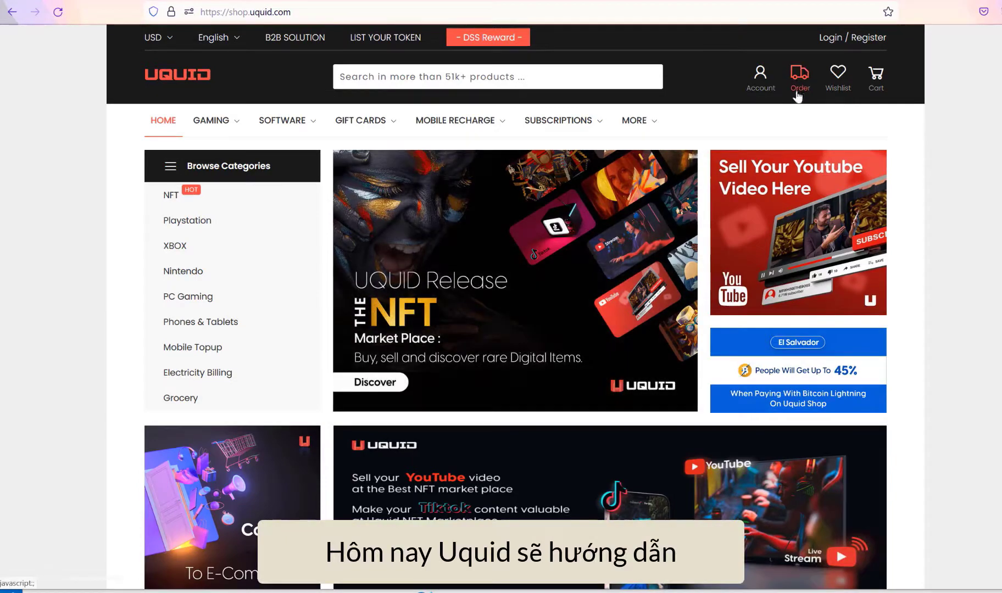
scroll(801, 112, "down", 3)
scroll(765, 162, "up", 3)
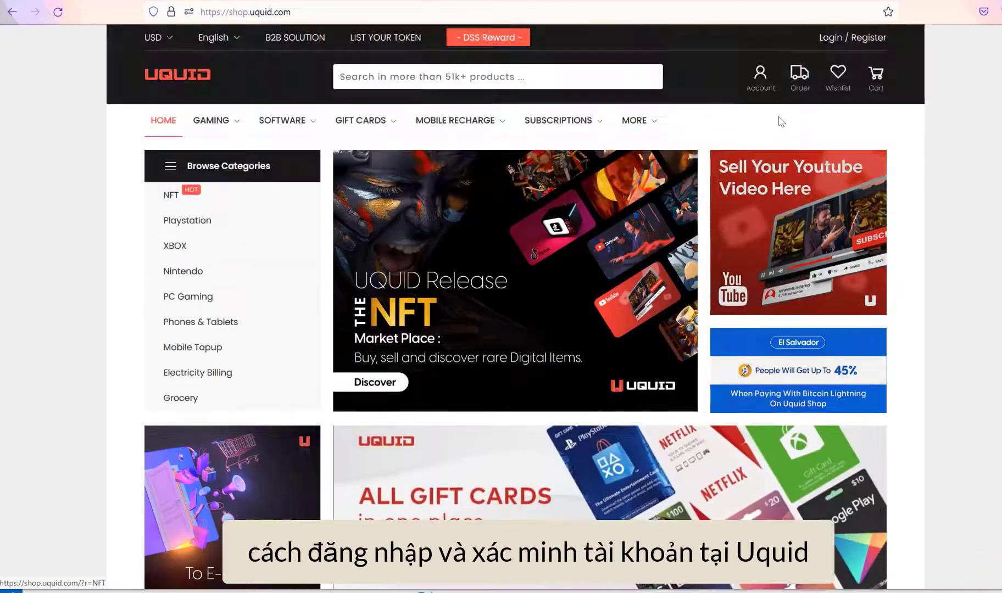
Step: Bring up the Login / Register sign-in options from the top right
left_click(832, 39)
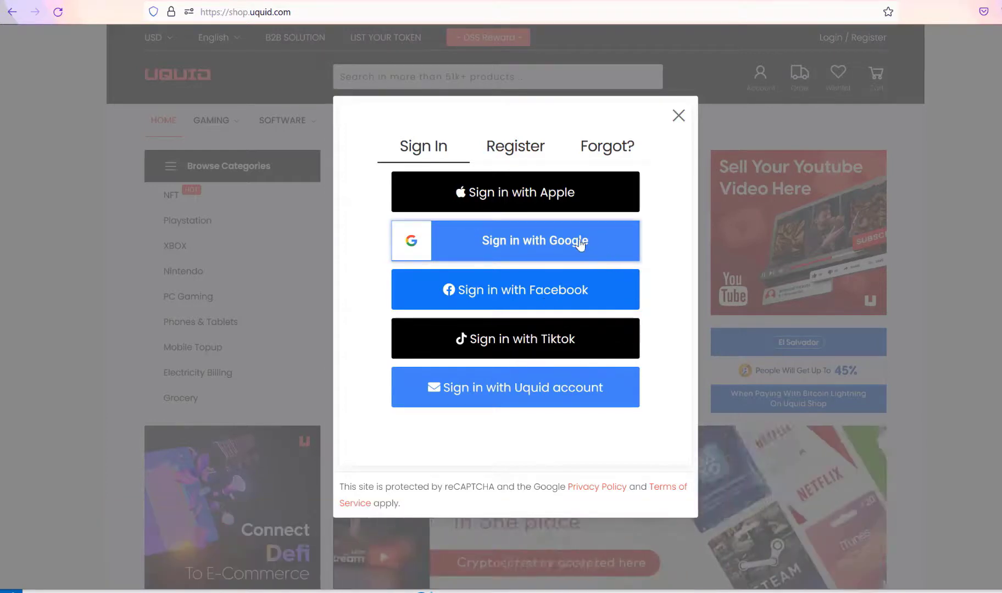
Step: Sign in with Google by choosing the account row, landing on My Account
left_click(580, 243)
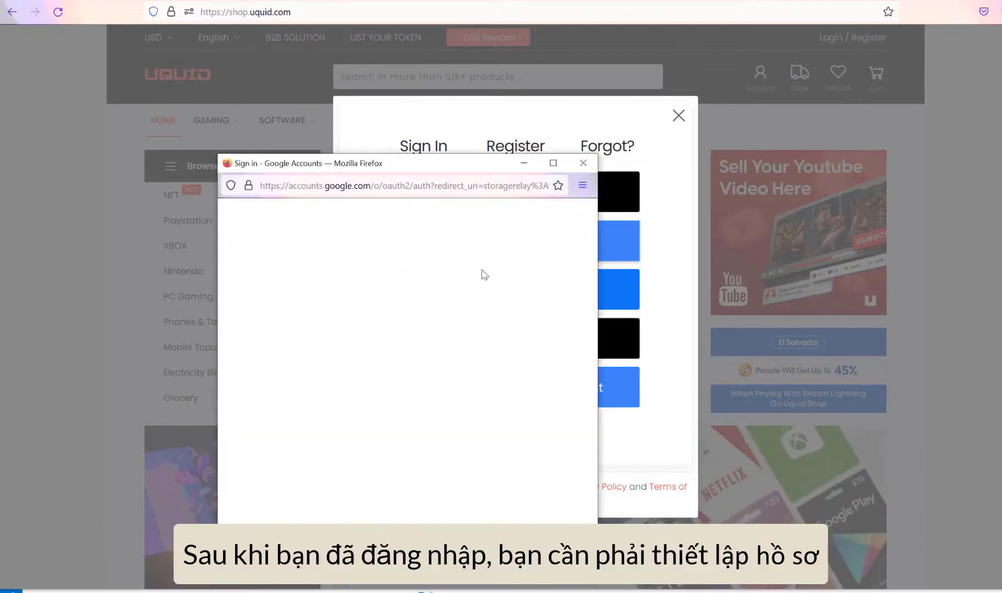
left_click(346, 383)
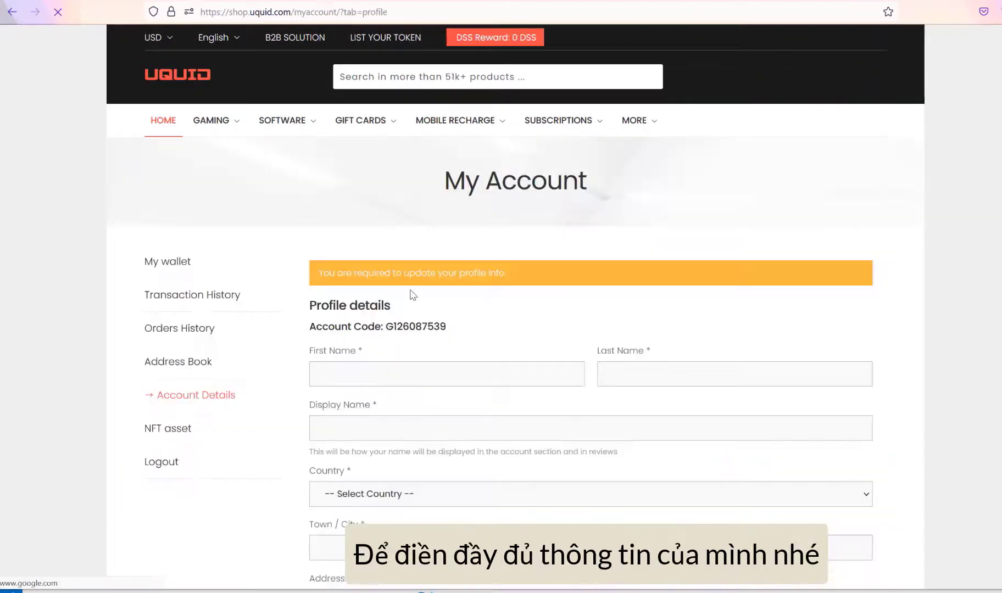
scroll(408, 306, "down", 2)
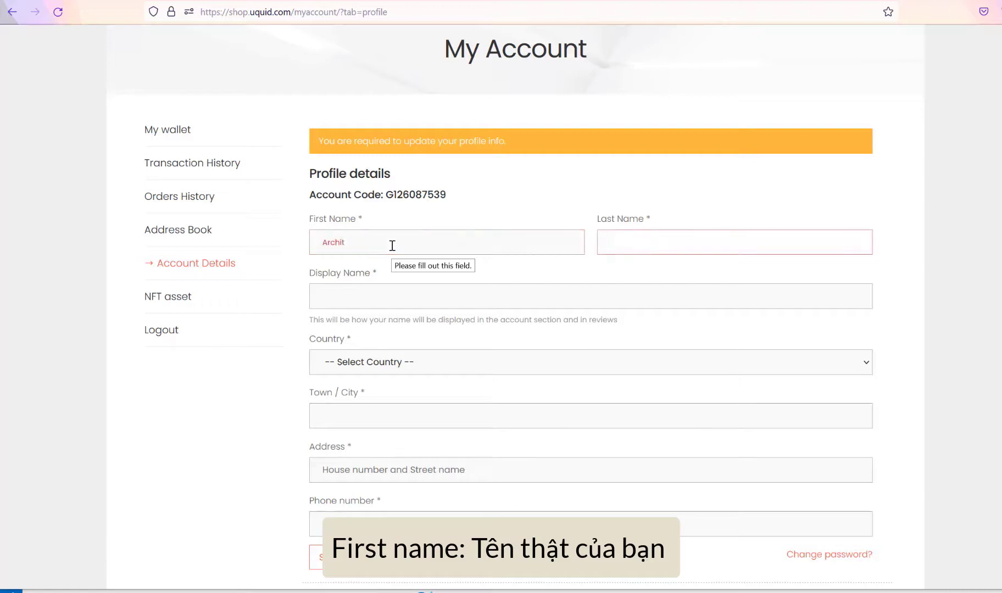
type("Moradiya")
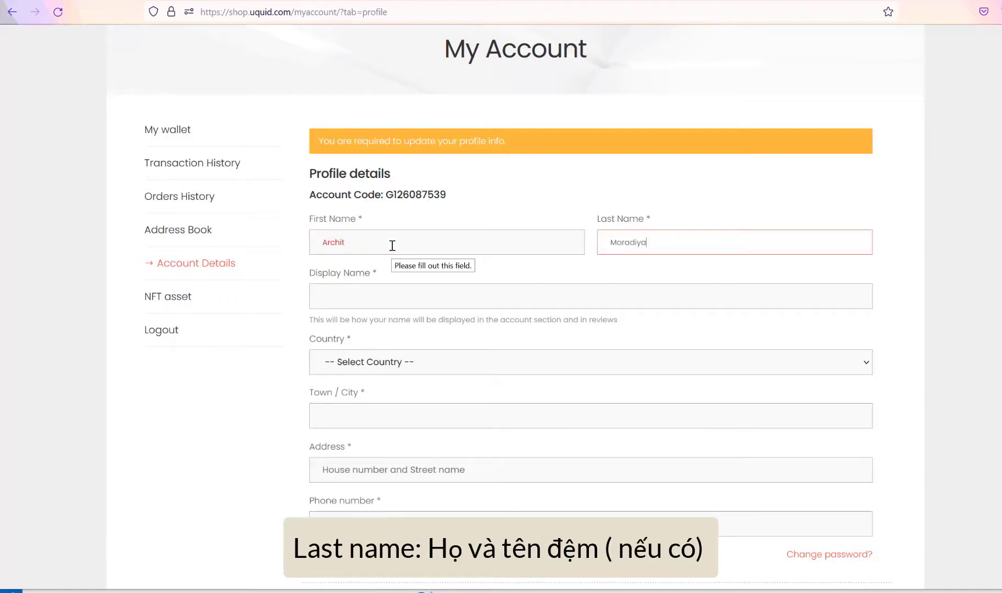
Step: Fill names, display name, country India, town Surat, address and phone, then save changes
key("Tab")
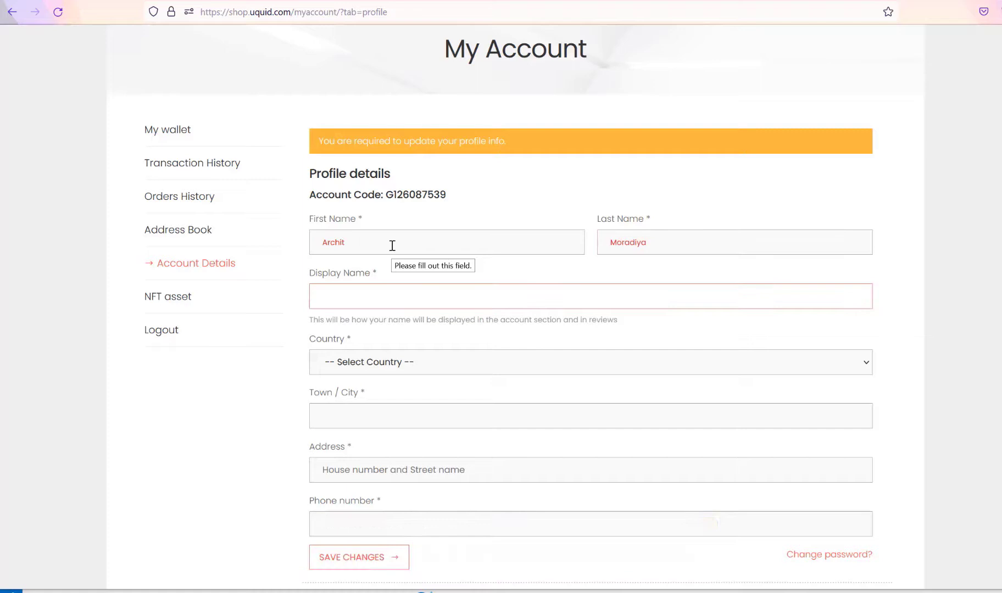
type("Archit5489")
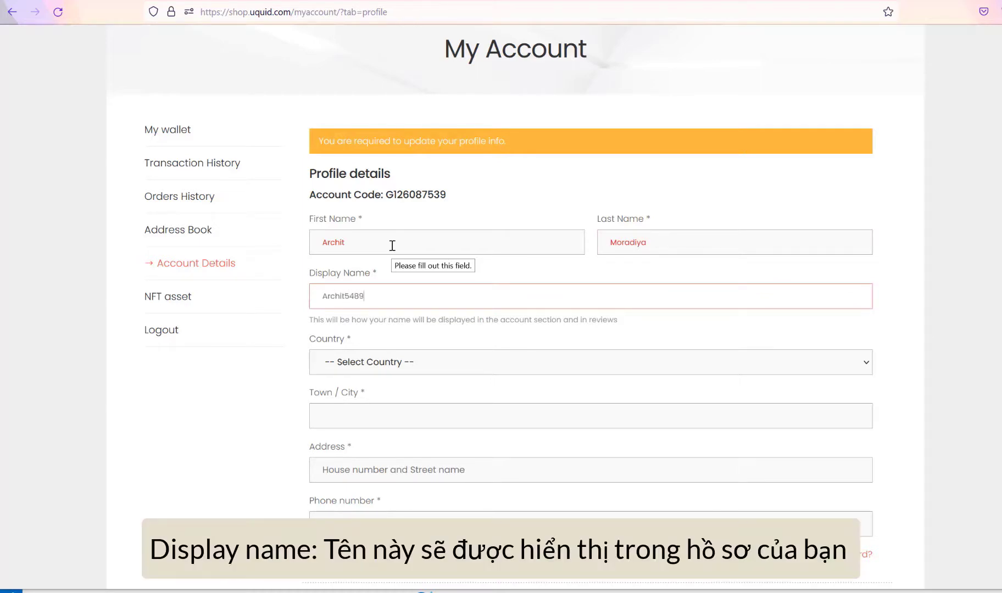
key("Tab")
type("India")
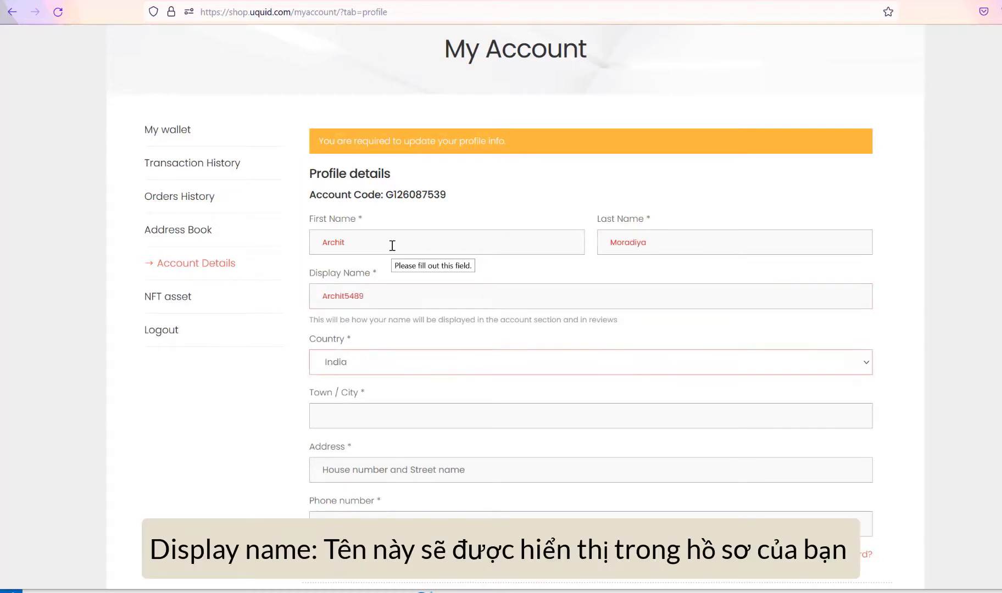
key("Tab")
type("Sur")
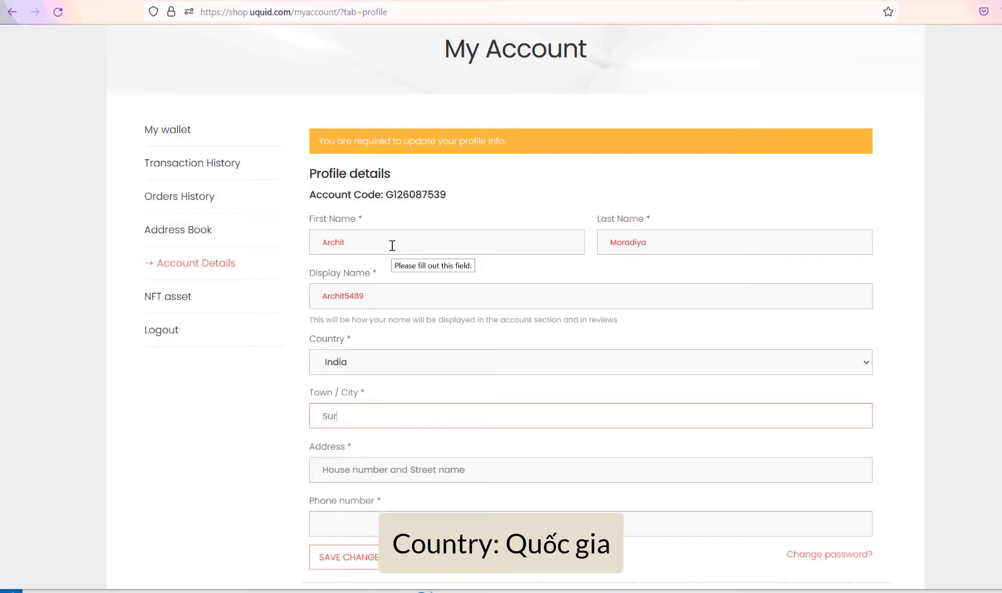
type("at")
key("Tab")
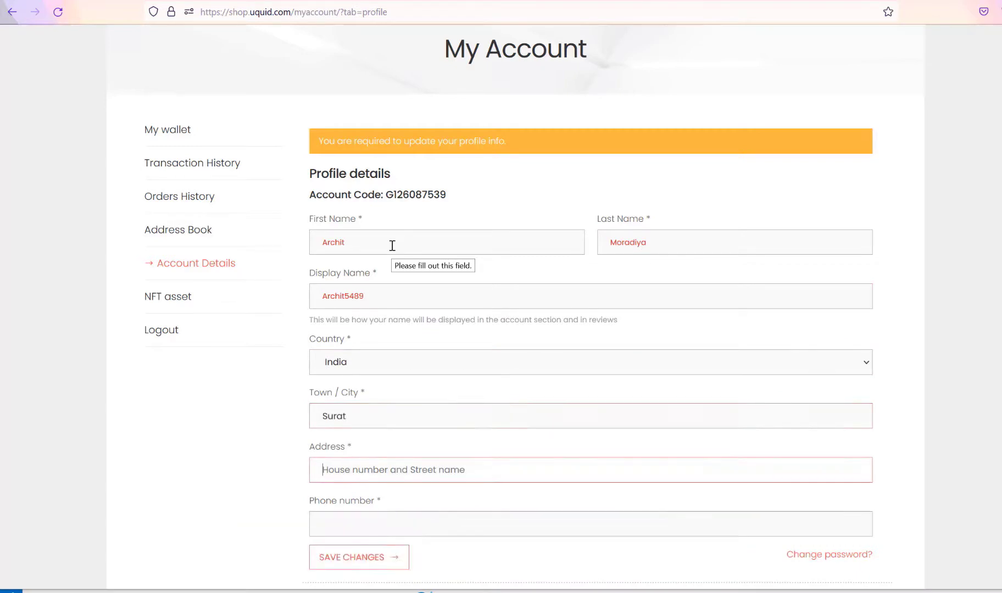
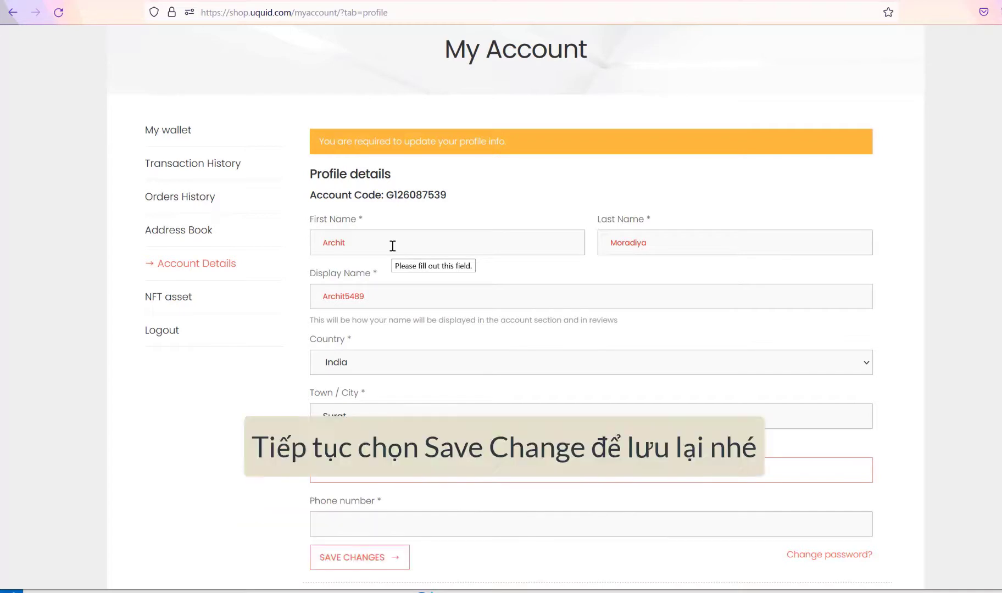
key("Tab")
type("90542")
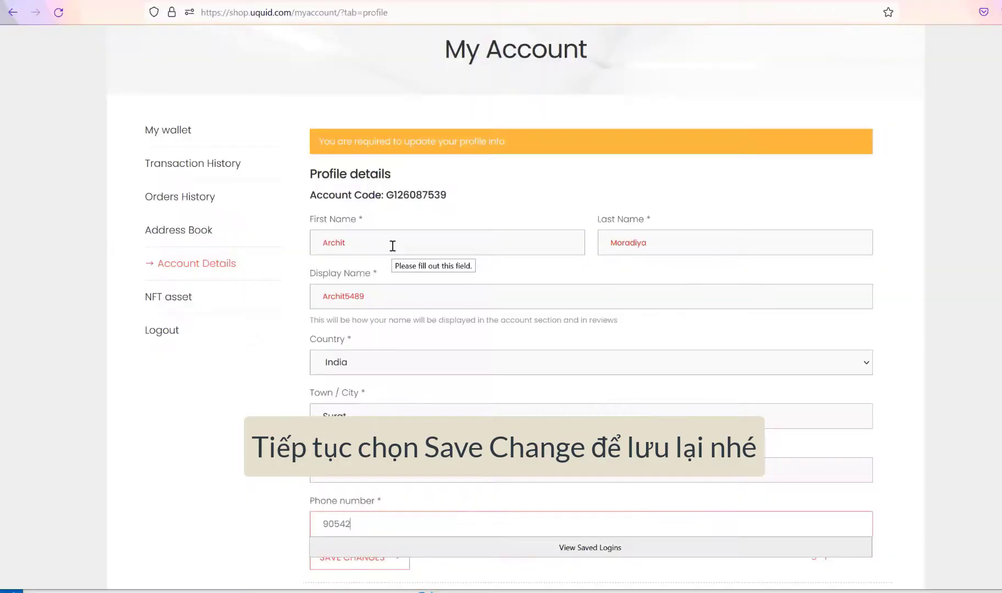
left_click(332, 564)
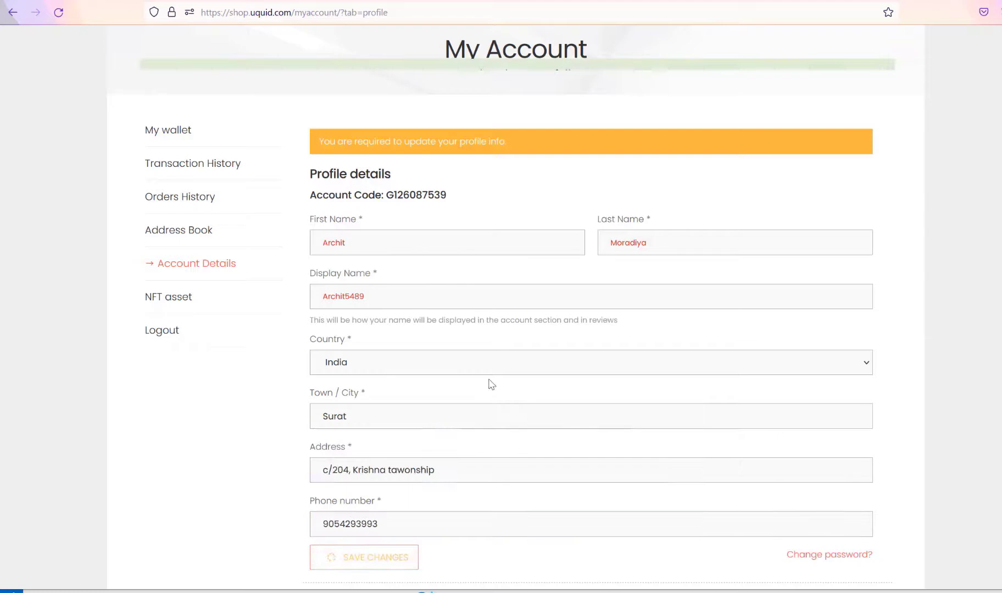
scroll(374, 374, "down", 3)
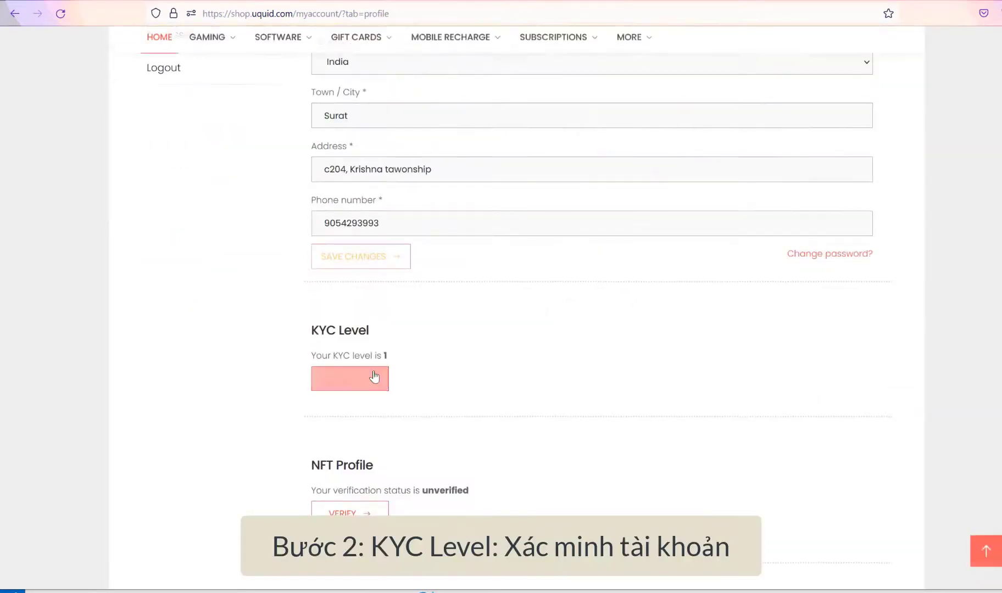
scroll(361, 314, "down", 2)
Step: Upgrade the KYC level and review the allowed file types and 2 MB size limit
left_click(338, 191)
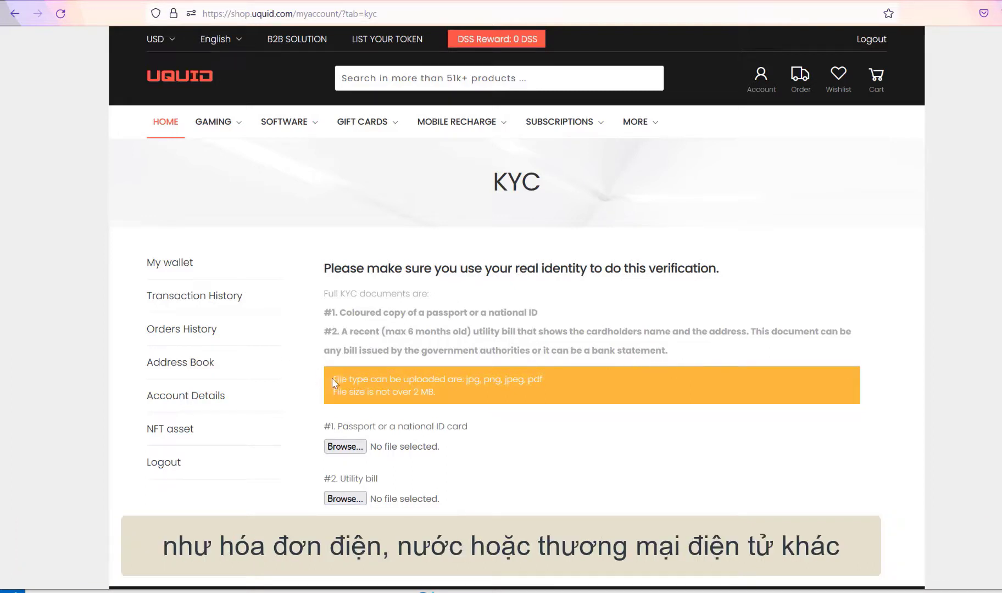
left_click_drag(333, 381, 545, 381)
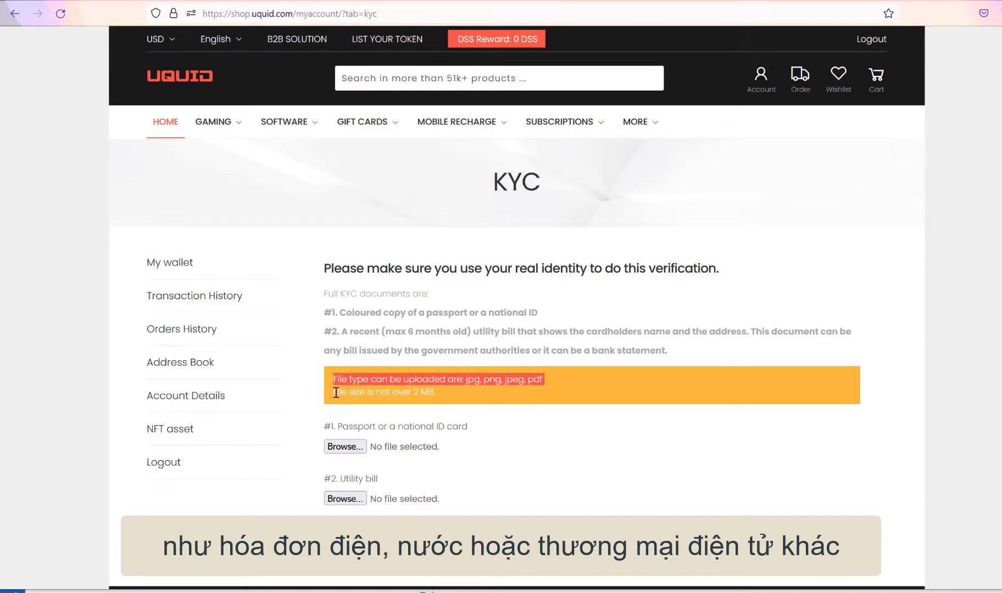
left_click_drag(335, 391, 437, 398)
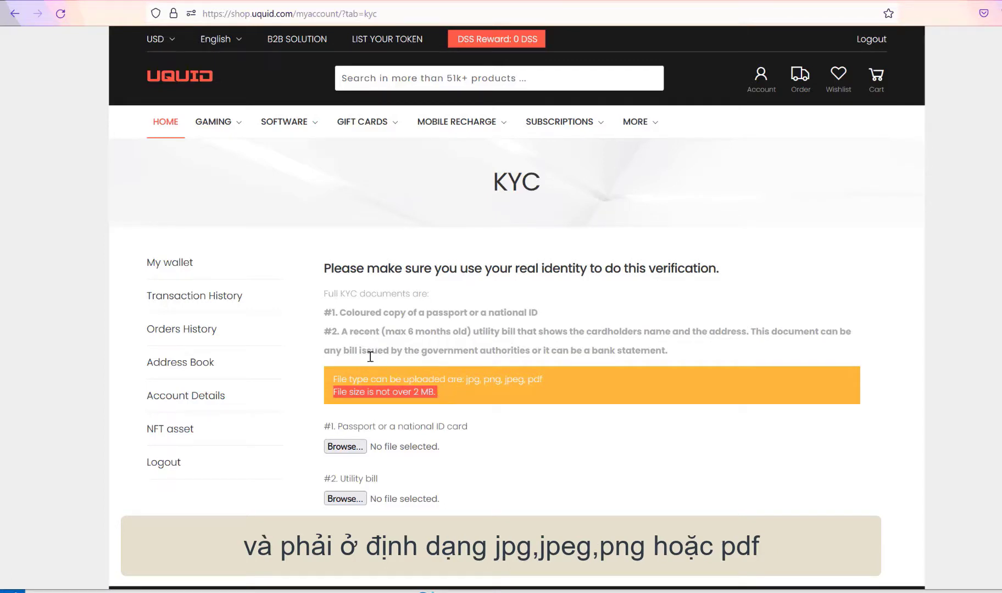
Step: Attach PASSPORT.jpg as the passport or ID card document
left_click(340, 377)
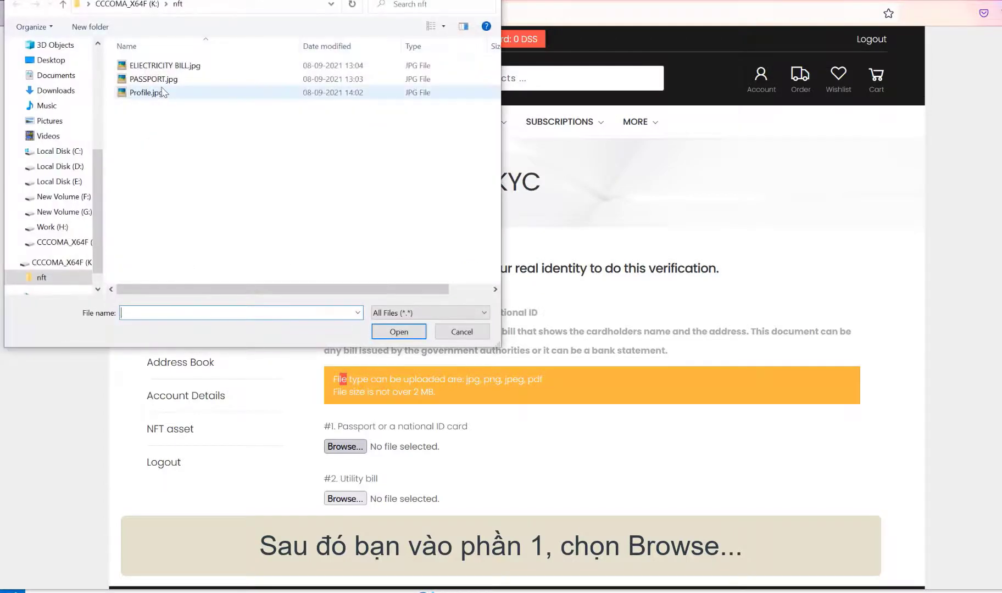
left_click(161, 79)
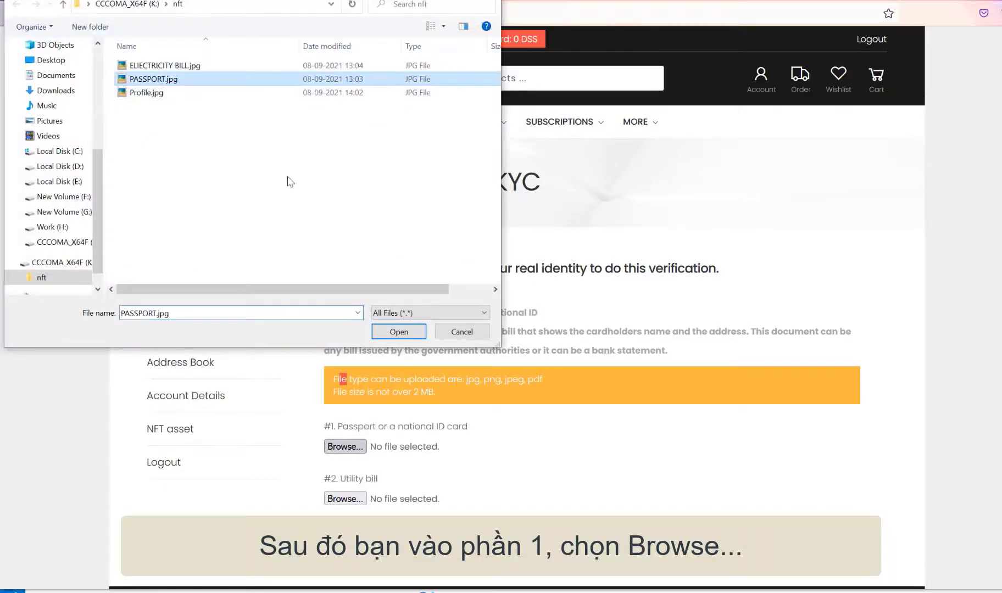
left_click(399, 334)
Step: Attach ELIECTRICITY BILL.jpg as the utility-bill document for KYC approval
left_click(360, 499)
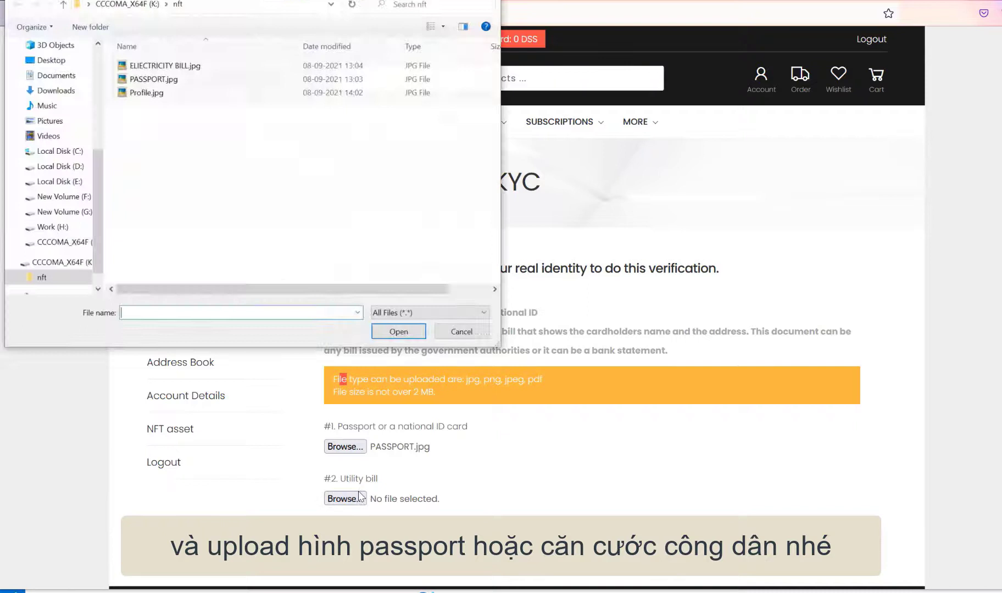
left_click(164, 66)
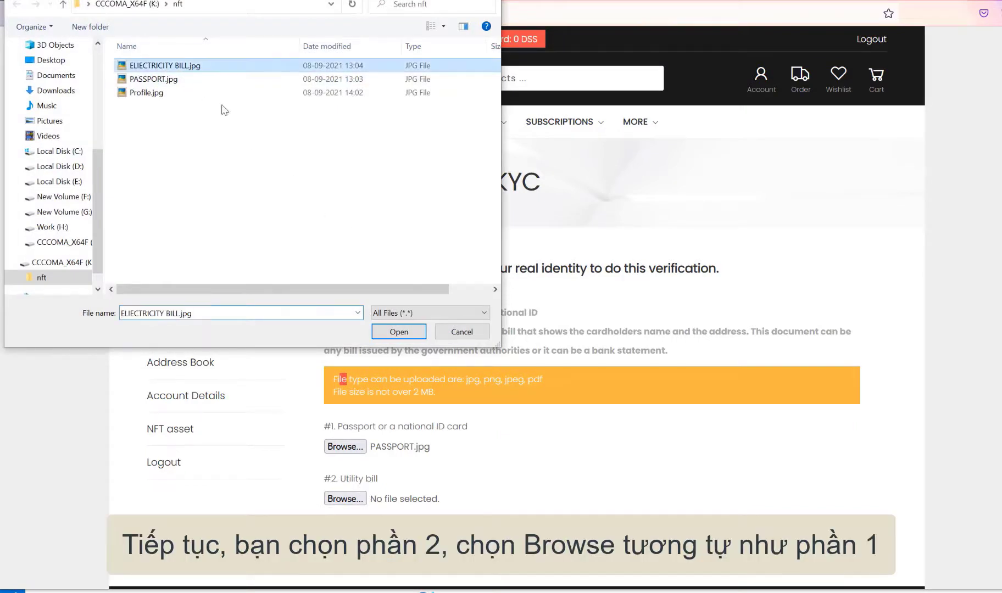
left_click(398, 332)
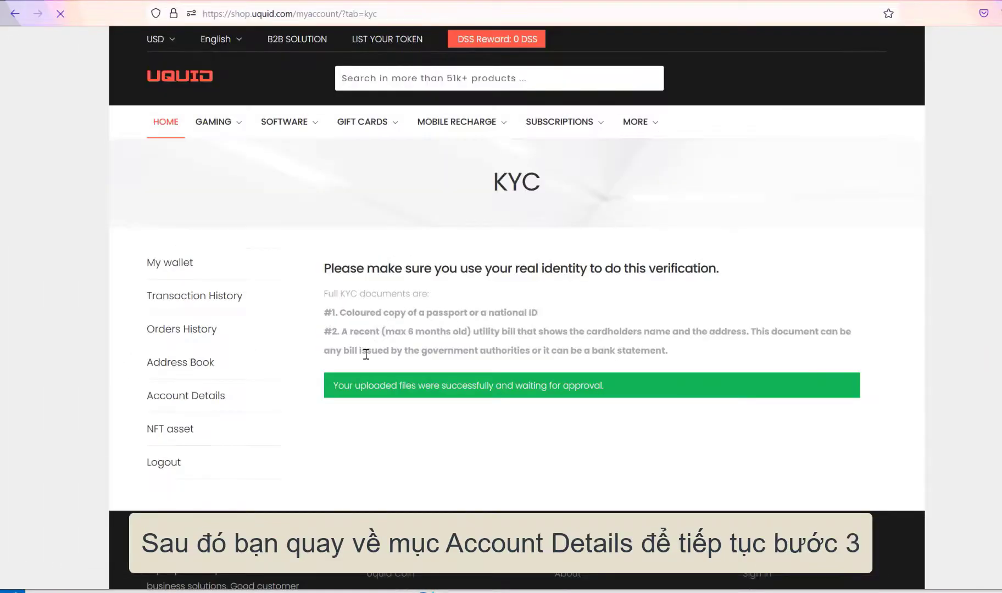
Step: Return to Account Details, start NFT profile verification and enter Artist as Job Title
left_click(15, 14)
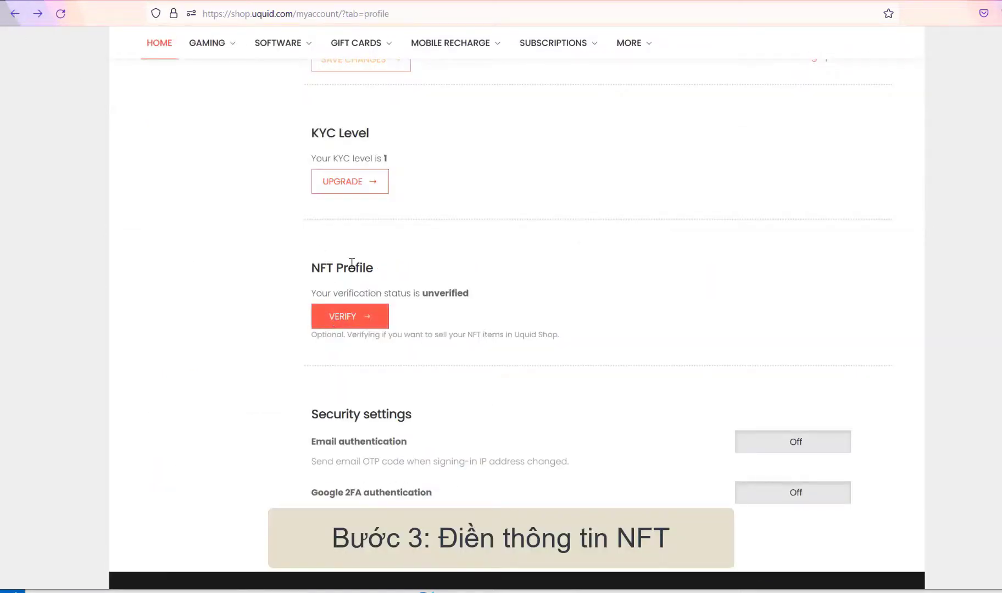
left_click(345, 322)
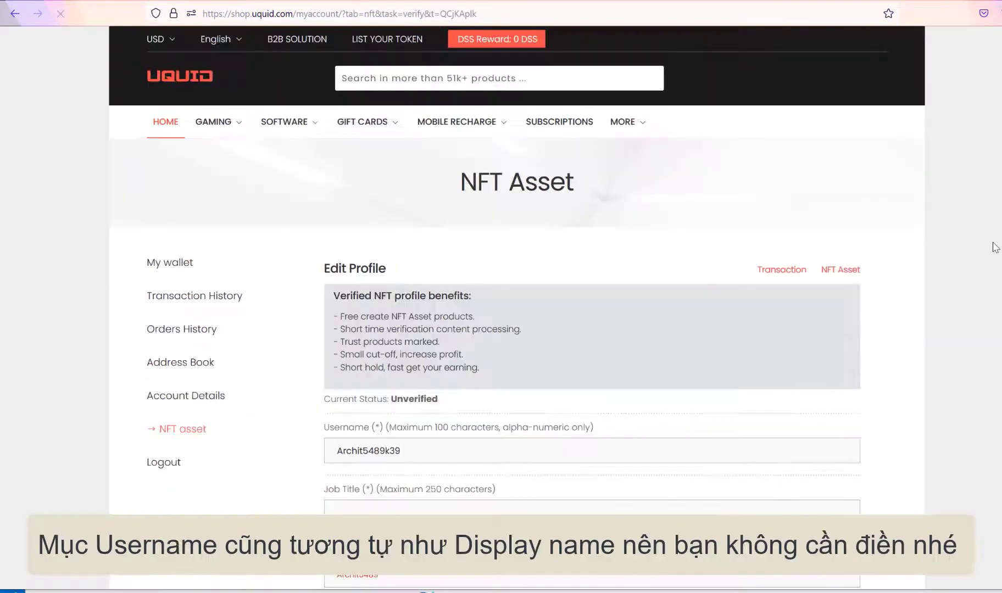
scroll(439, 274, "down", 3)
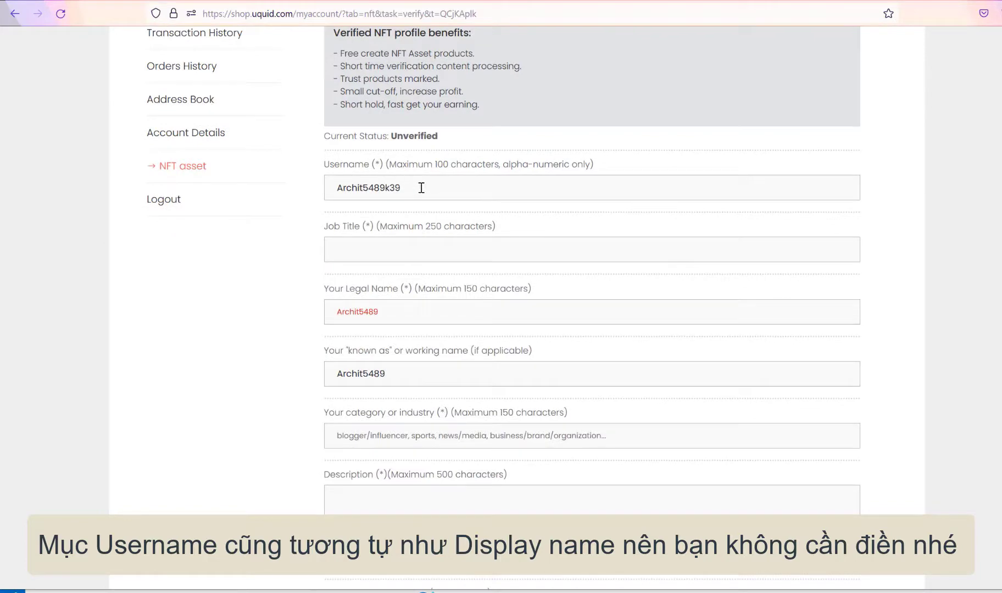
left_click_drag(421, 188, 328, 189)
left_click(387, 253)
type("Artist")
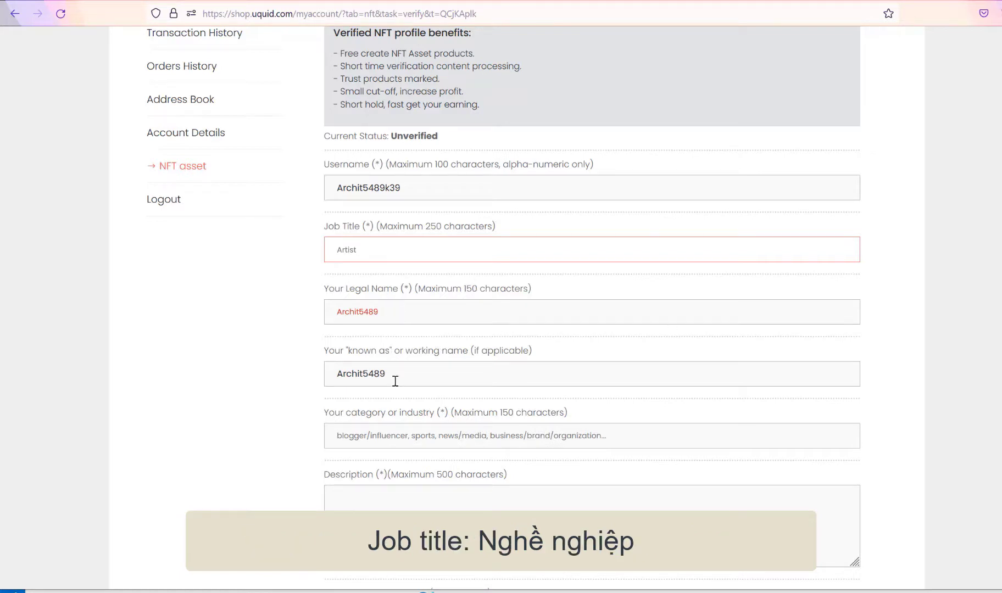
scroll(395, 381, "down", 1)
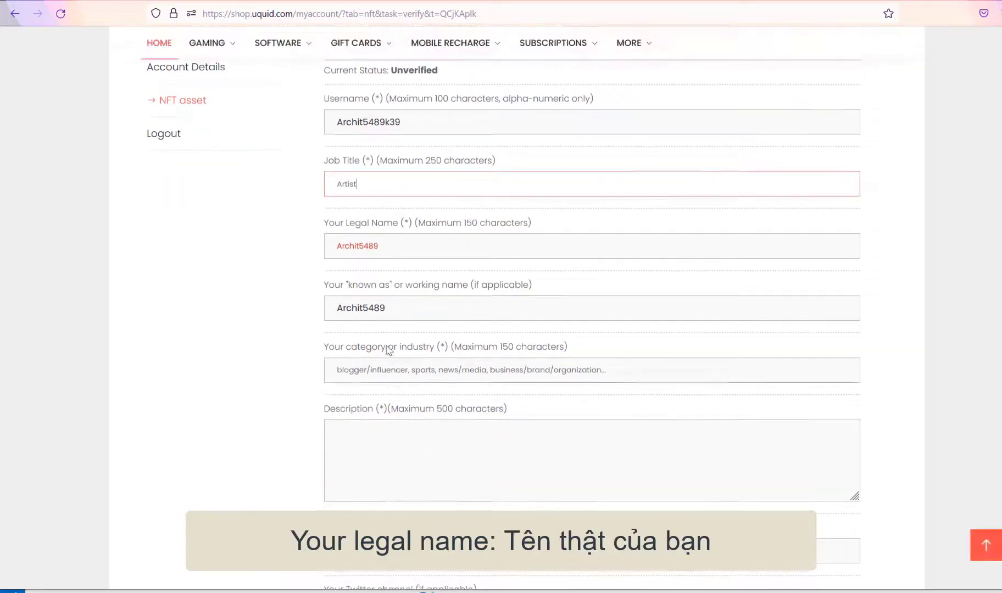
Step: Enter Artist as the category and write a short description about working on art
left_click(365, 372)
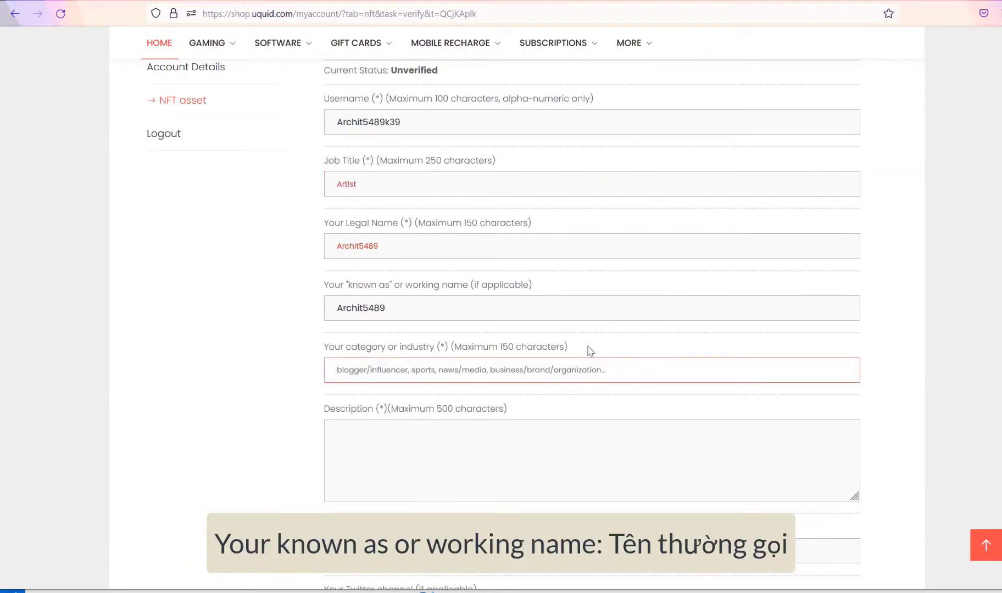
type("Art")
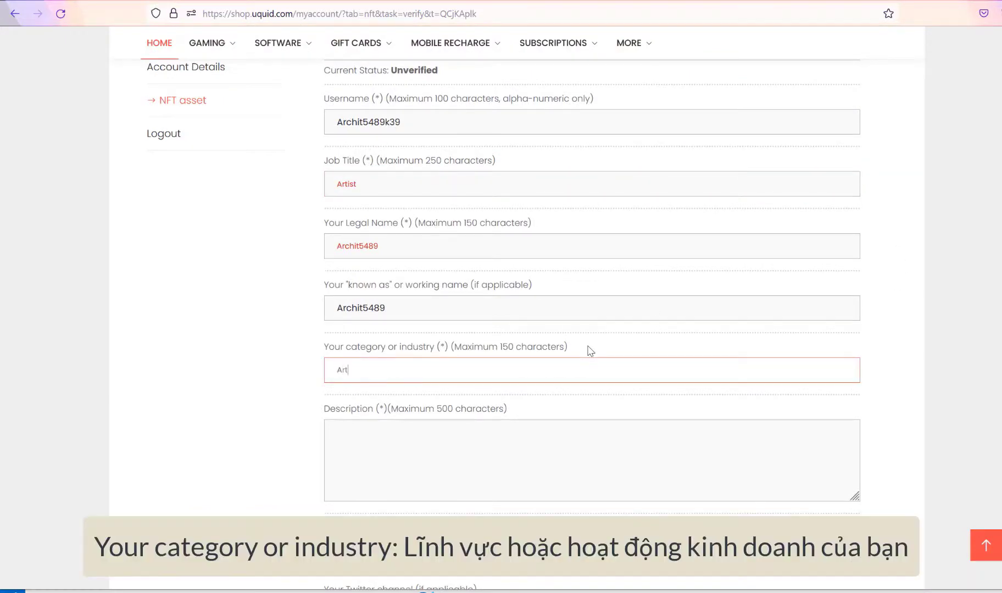
key("BackSpace")
key("BackSpace")
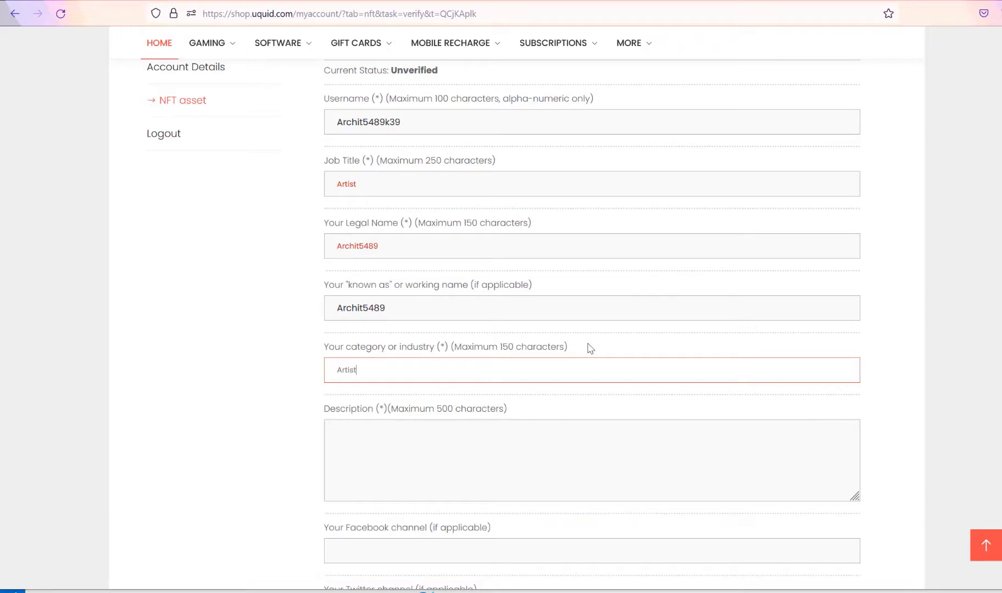
type("st")
left_click(453, 447)
type("i m working on art by 3")
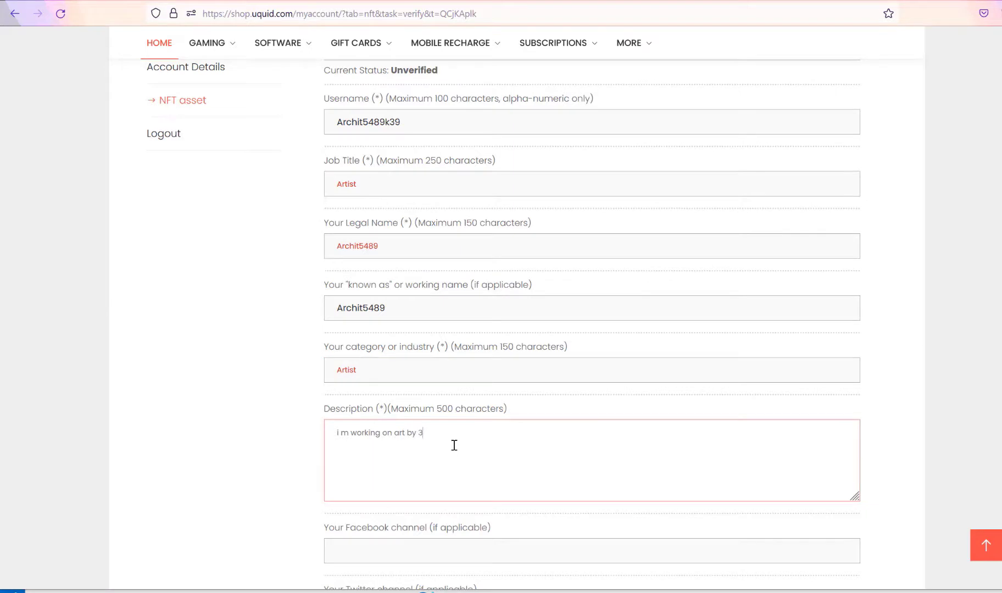
type("years")
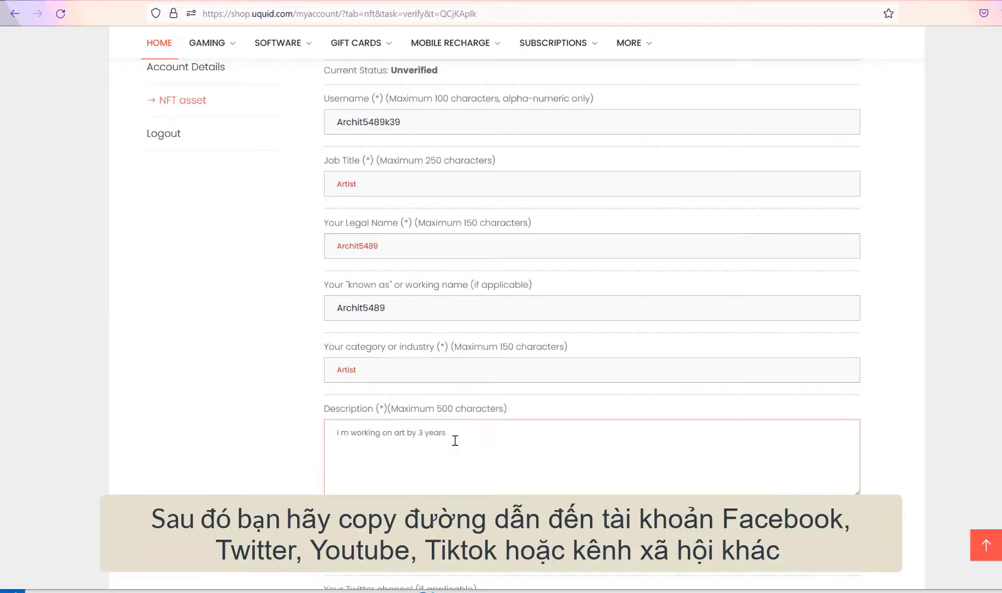
scroll(455, 440, "down", 2)
scroll(457, 418, "down", 1)
scroll(459, 423, "down", 1)
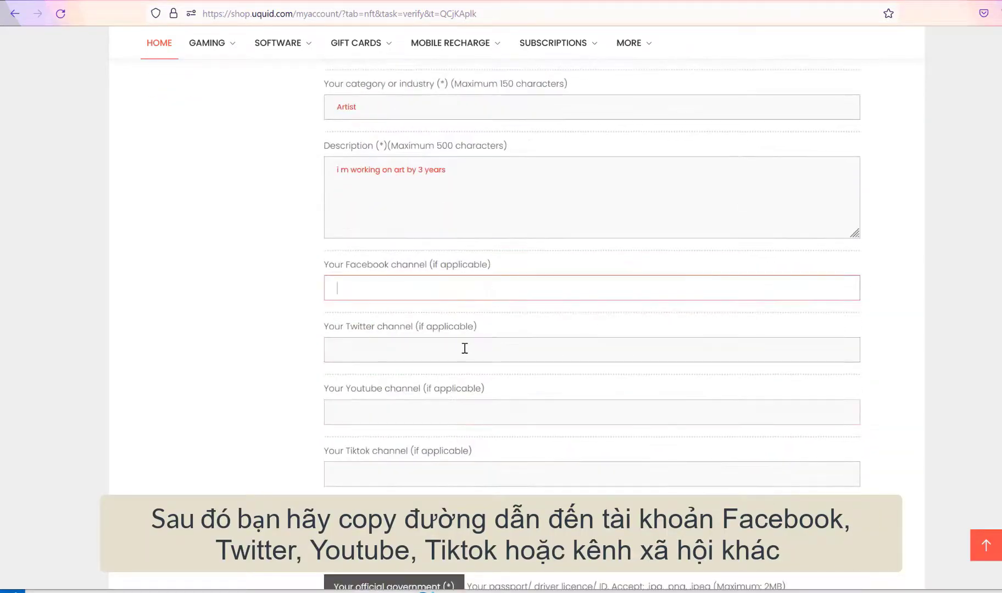
left_click(462, 412)
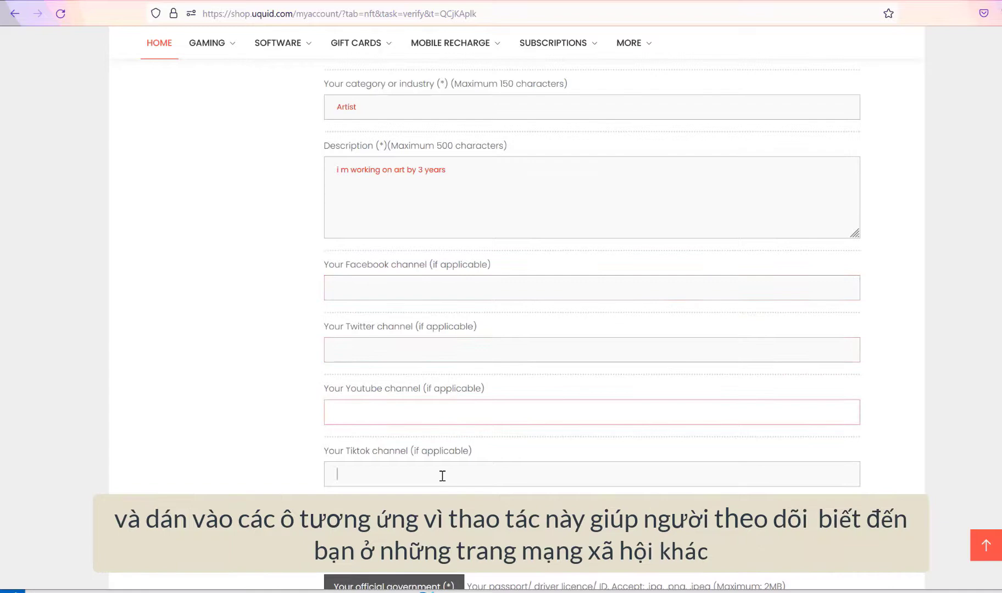
scroll(443, 471, "down", 3)
scroll(430, 429, "down", 1)
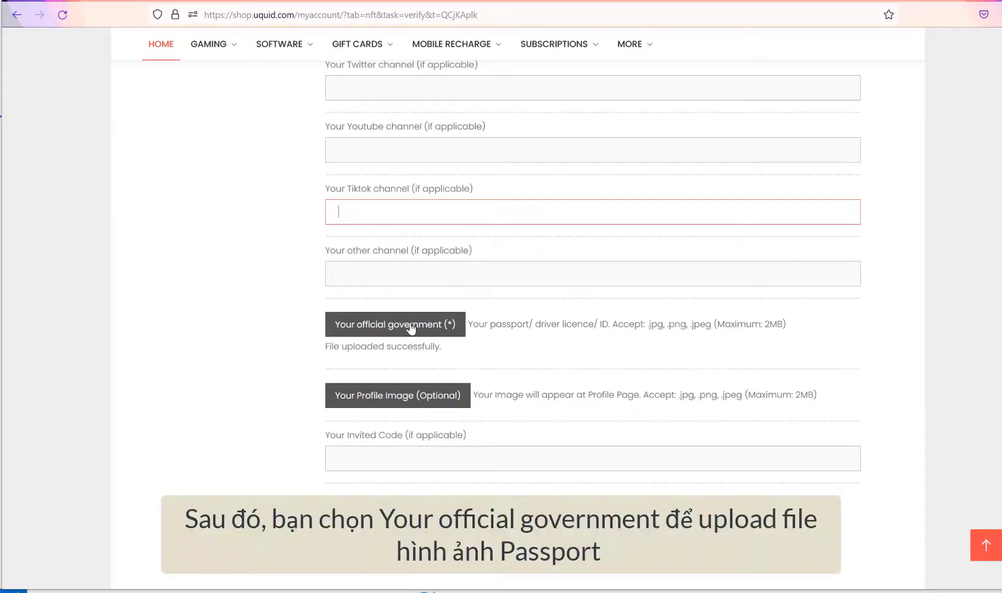
Step: Upload PASSPORT.jpg as the official government document
left_click(410, 327)
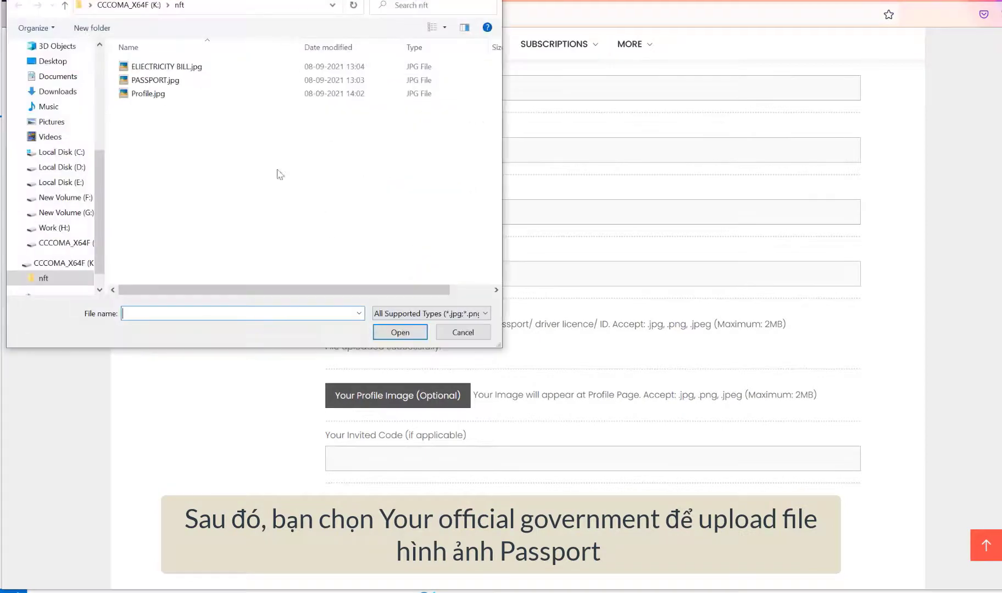
left_click(177, 80)
left_click(400, 333)
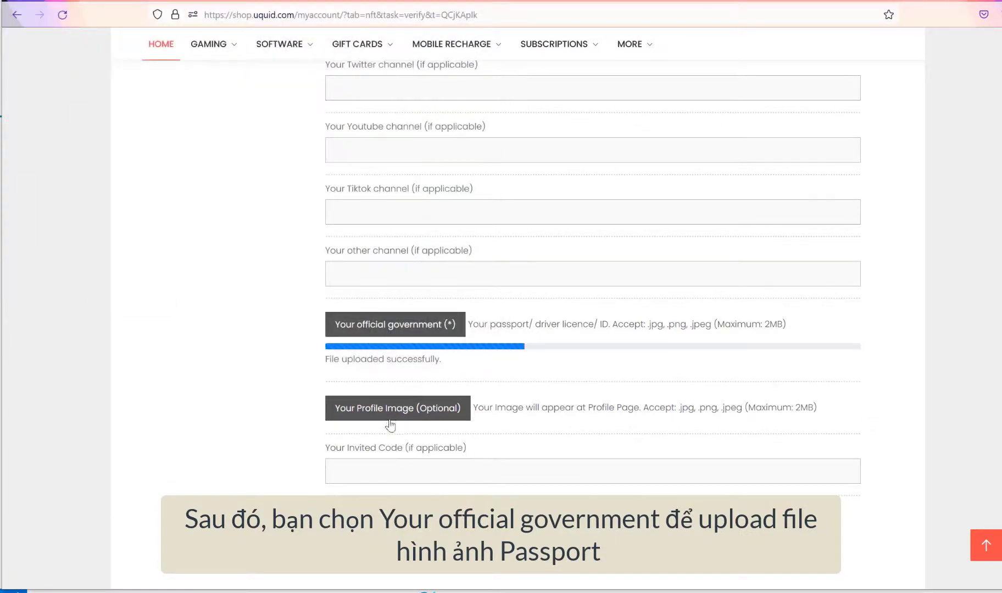
Step: Upload Profile.jpg as the NFT profile image
left_click(392, 407)
left_click(148, 93)
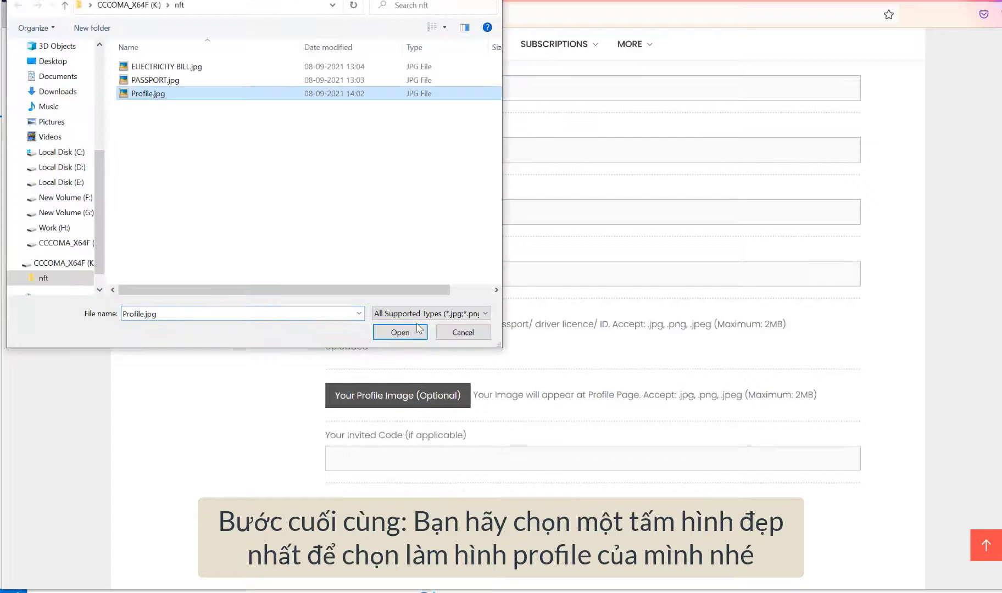
left_click(417, 330)
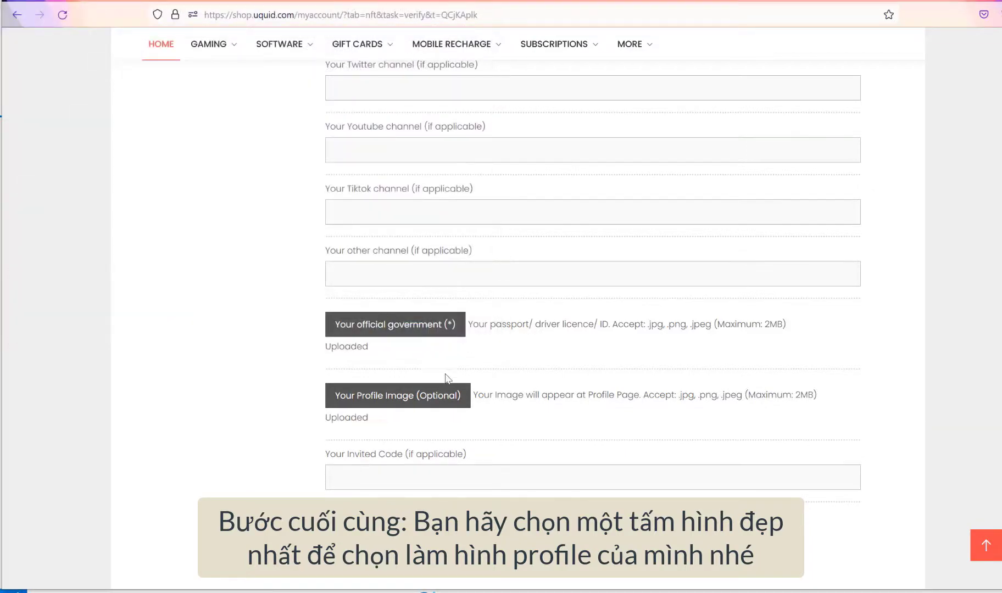
scroll(405, 439, "down", 1)
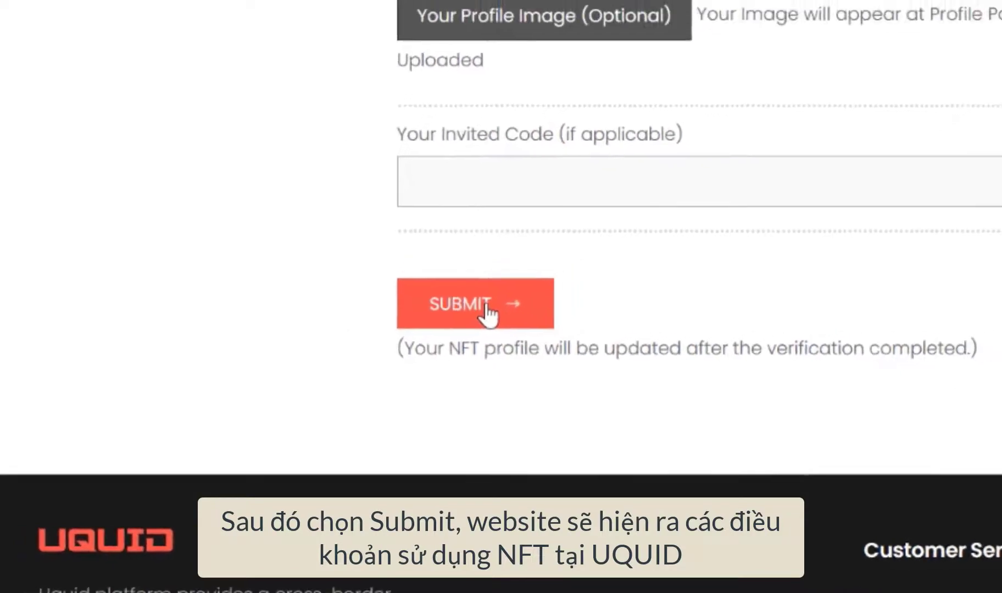
Step: Submit the NFT profile for verification and accept the terms, reaching the empty NFT Asset list
left_click(424, 362)
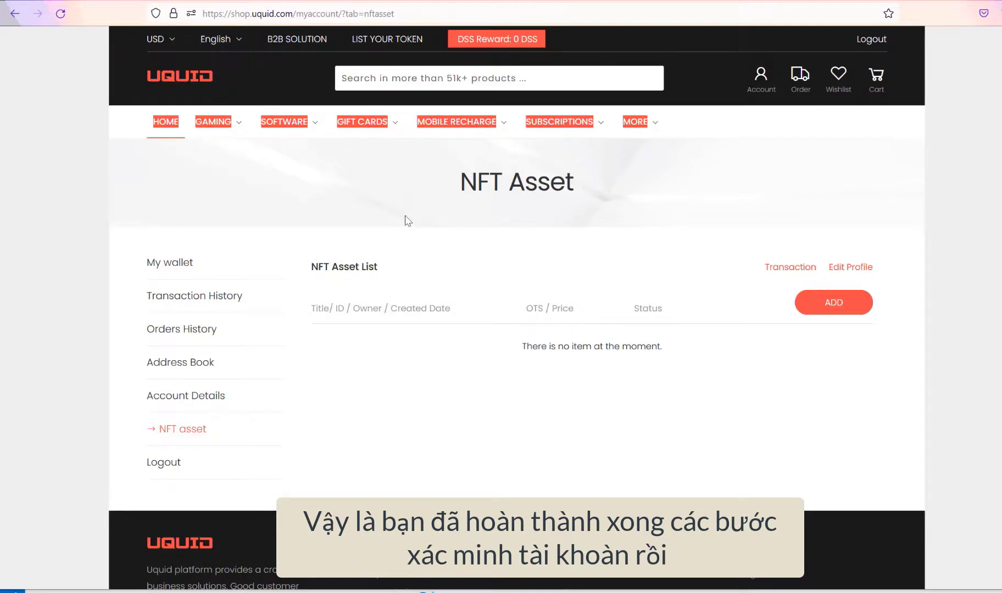
scroll(462, 267, "down", 2)
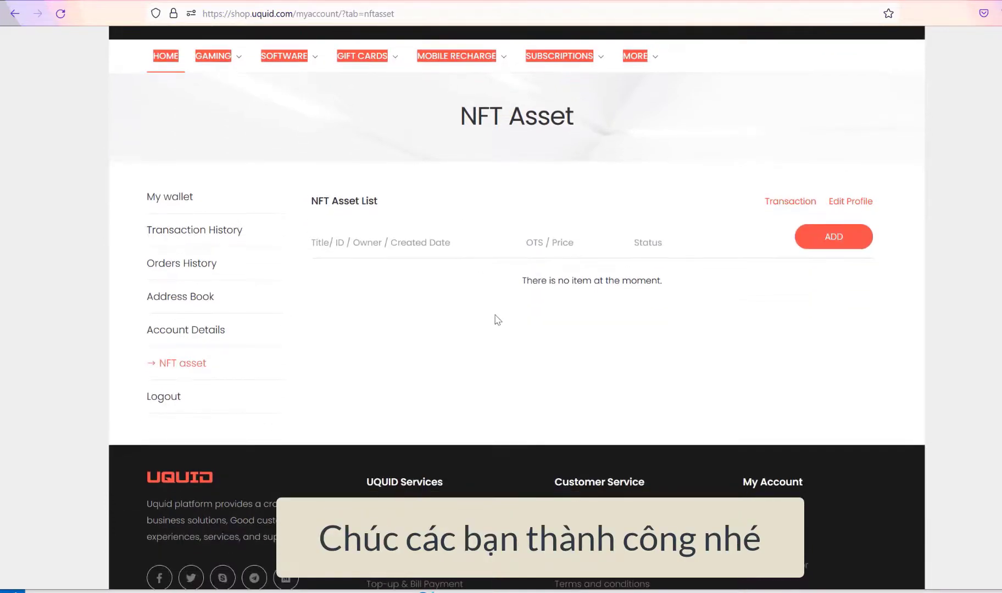